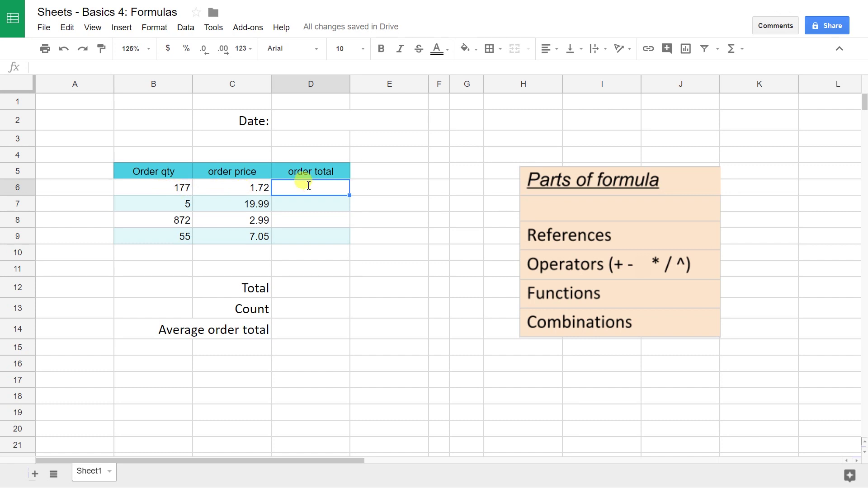
# Drop the hard-coded =177*1.72 and enter =B6*C6 in D6, showing 304.44.
pyautogui.write('=1')
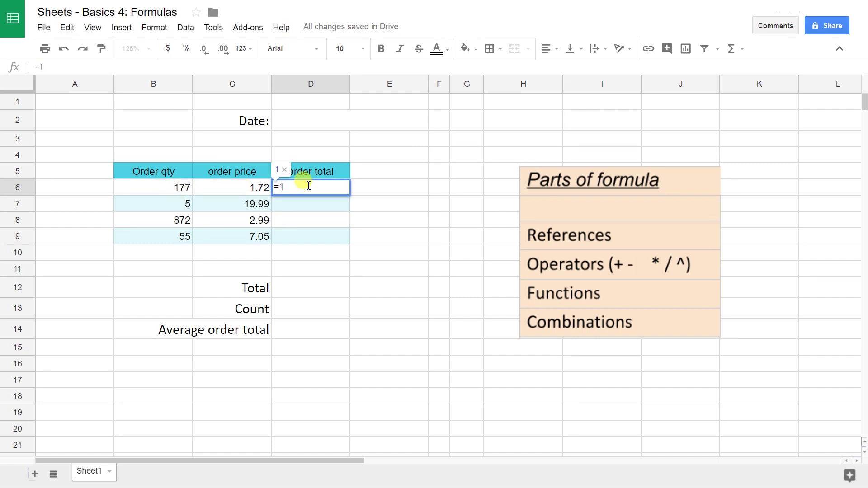
pyautogui.write('77*1.72')
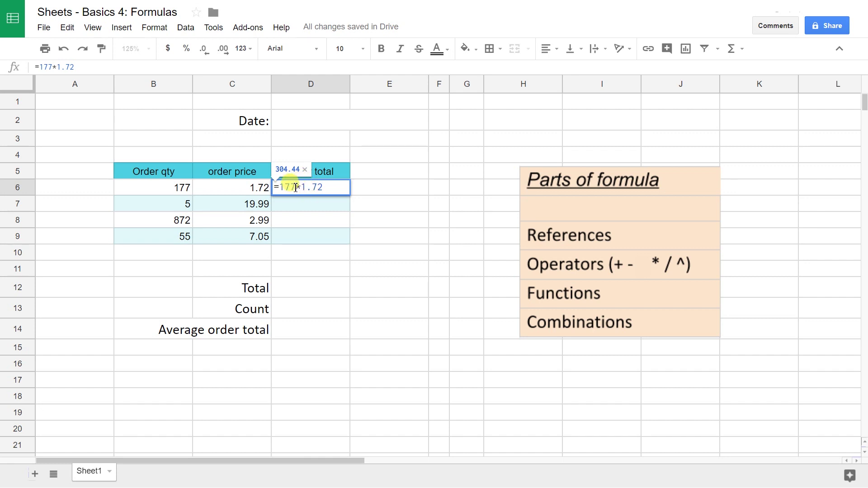
pyautogui.press('Escape')
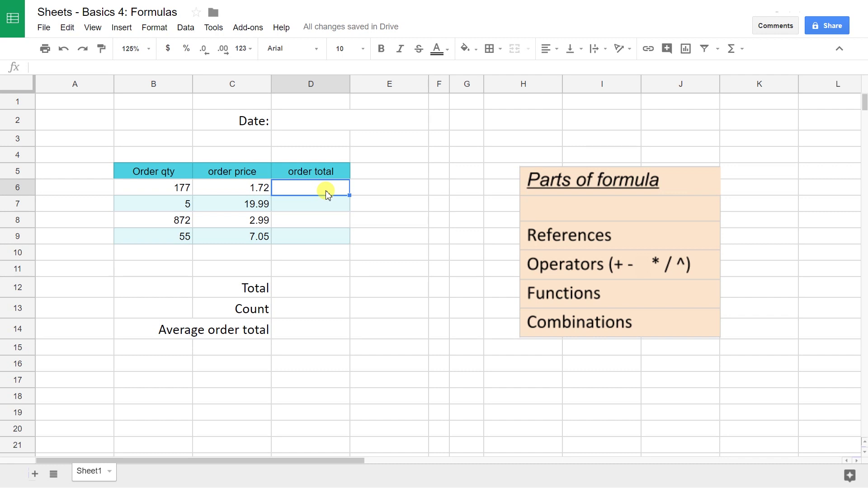
pyautogui.write('=')
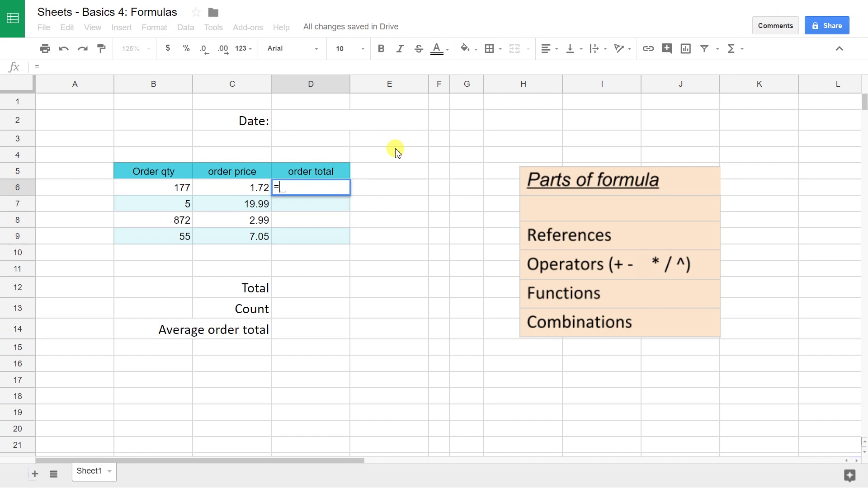
pyautogui.click(170, 196)
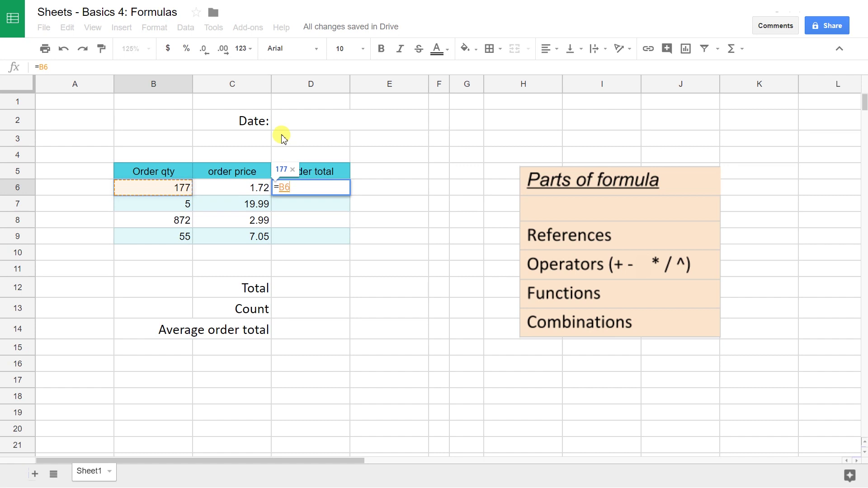
pyautogui.write('*')
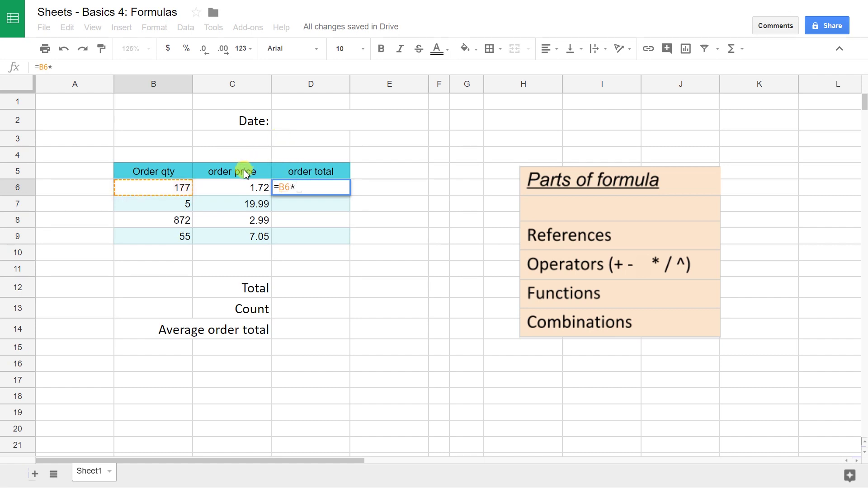
pyautogui.click(244, 191)
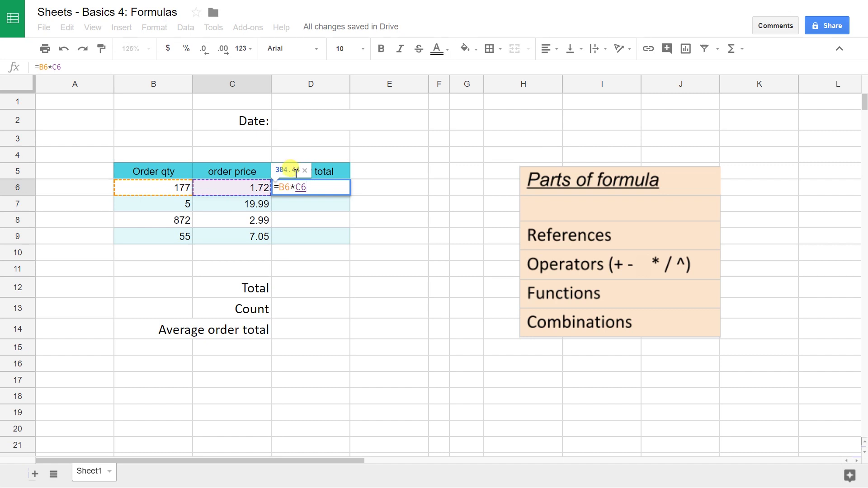
pyautogui.press('Return')
# Change C6's price to 1.89 and fill D6's order total formula down to D9.
pyautogui.press('Up')
pyautogui.press('Left')
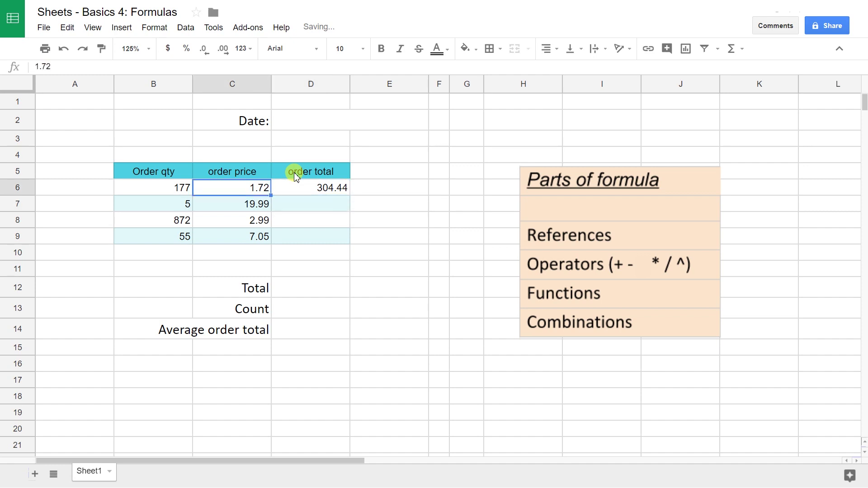
pyautogui.write('1.89')
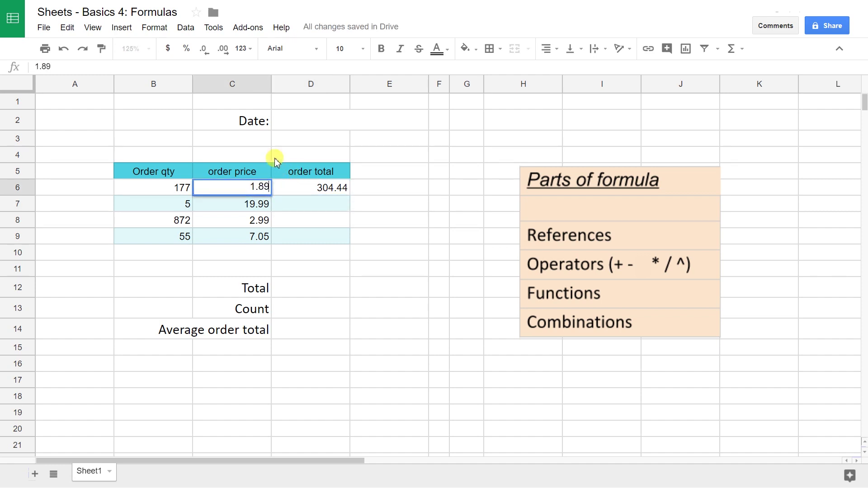
pyautogui.press('Return')
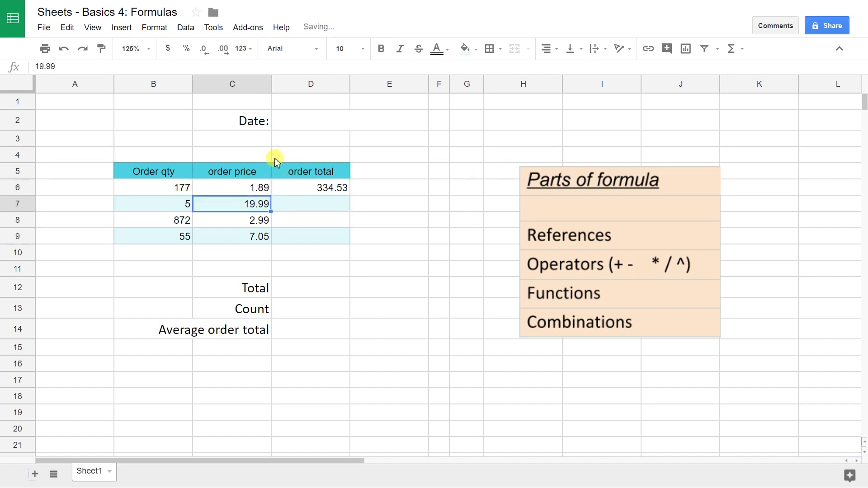
pyautogui.click(333, 191)
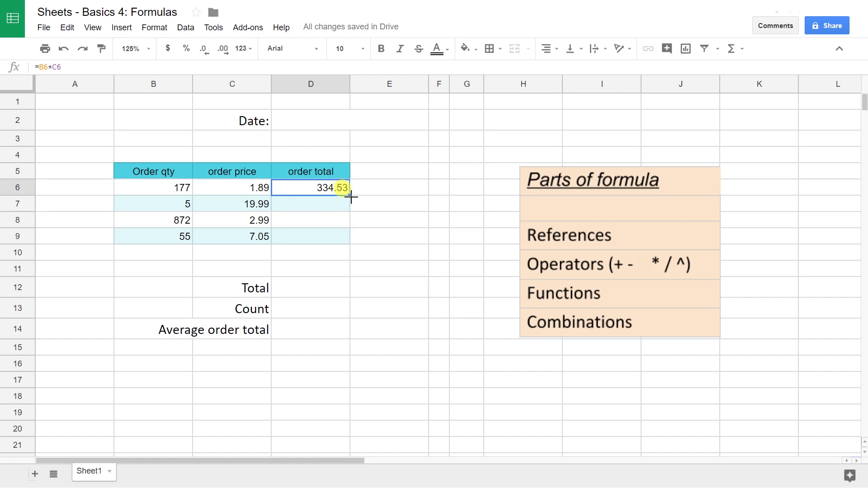
pyautogui.moveTo(351, 197); pyautogui.dragTo(350, 240)
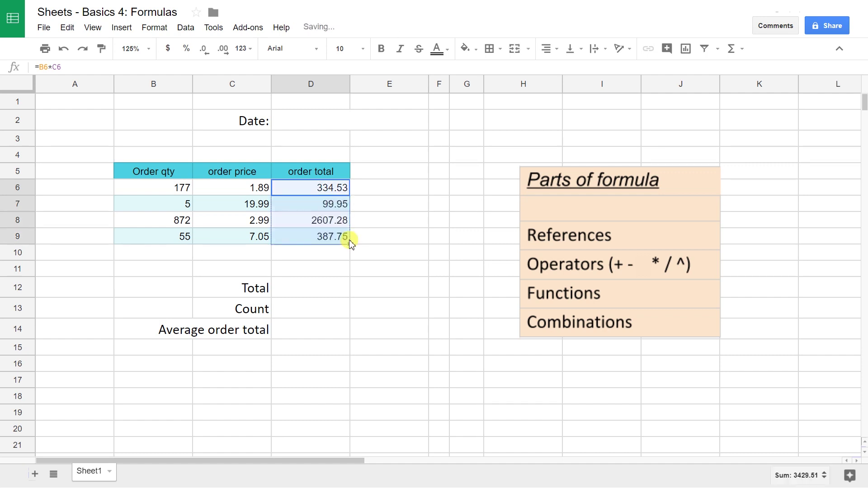
# Inspect the copied quantity-times-price formulas in D7, D8 and D9.
pyautogui.click(335, 208)
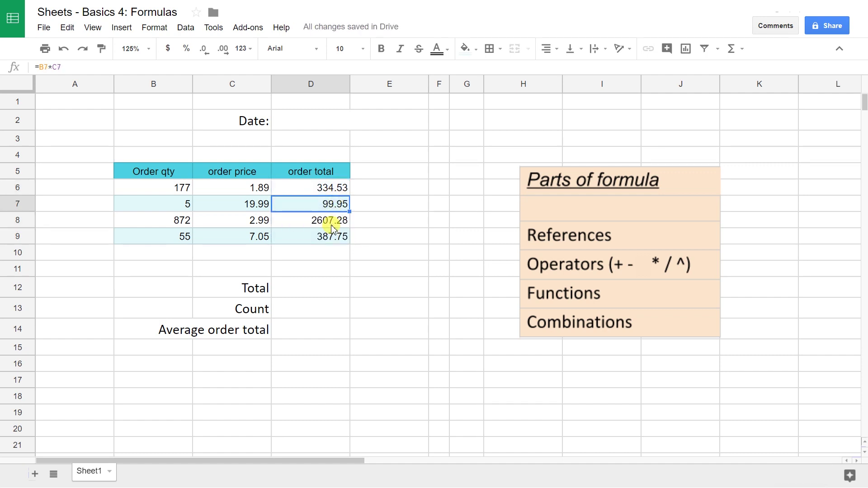
pyautogui.click(334, 223)
pyautogui.click(324, 241)
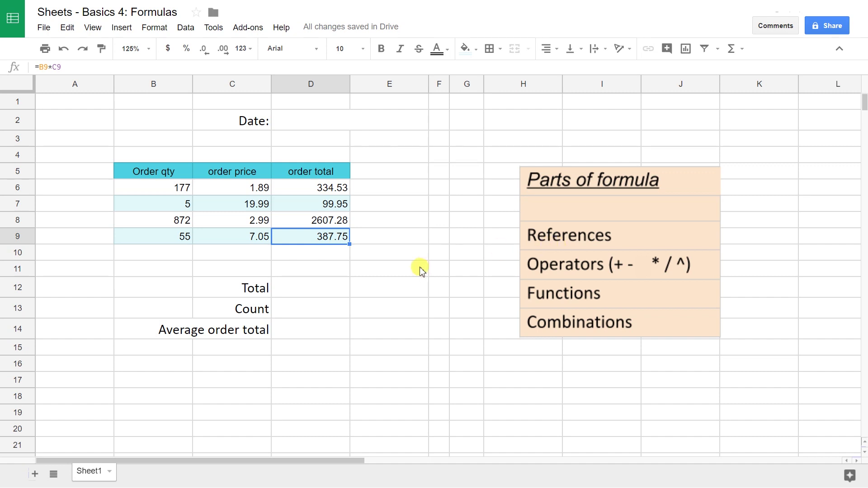
pyautogui.click(288, 311)
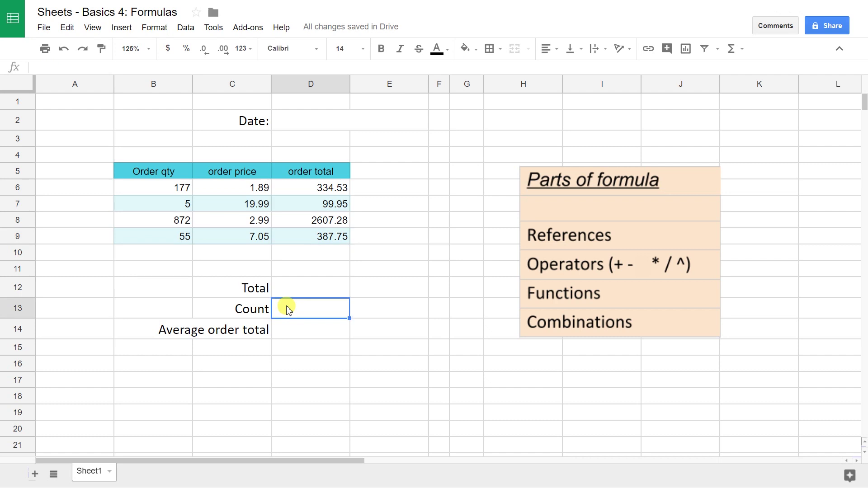
# Cancel the half-typed =COUNT in D13 and bring up the Insert menu instead.
pyautogui.write('=')
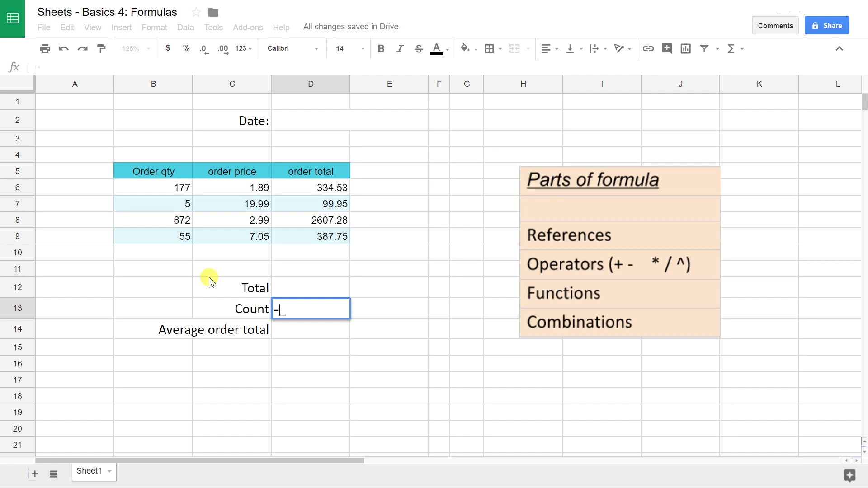
pyautogui.write('COUN')
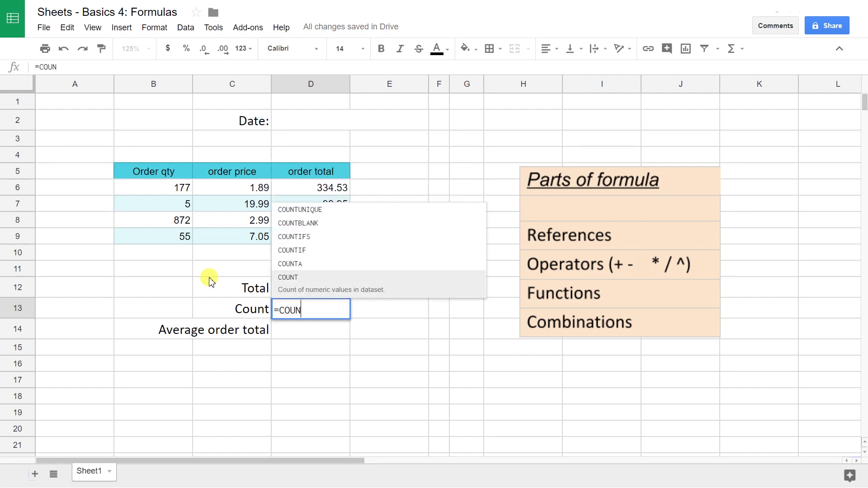
pyautogui.write('T')
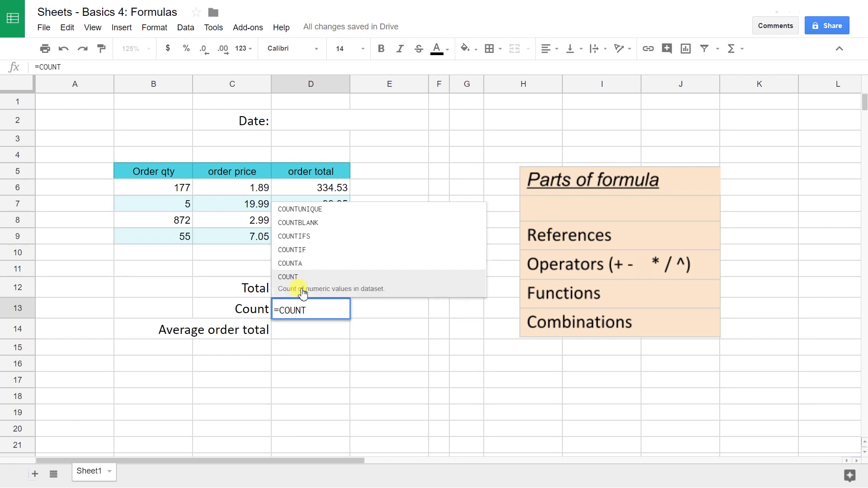
pyautogui.press('BackSpace')
pyautogui.press('BackSpace')
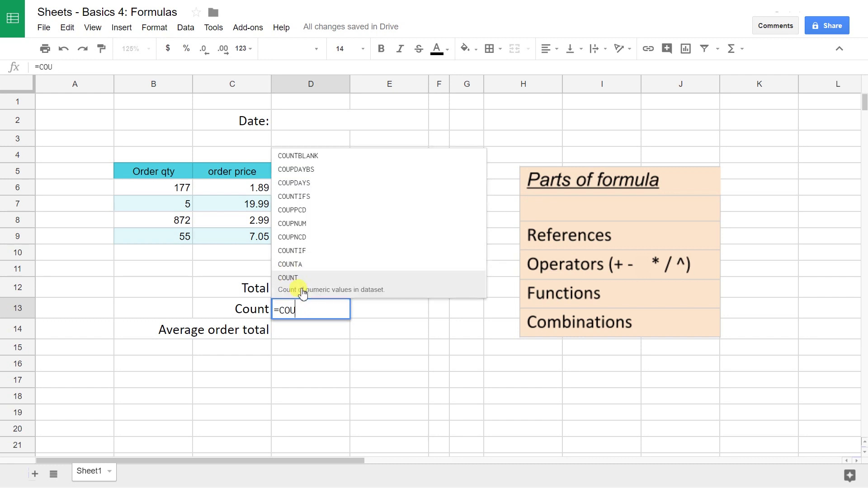
pyautogui.press('BackSpace')
pyautogui.press('BackSpace')
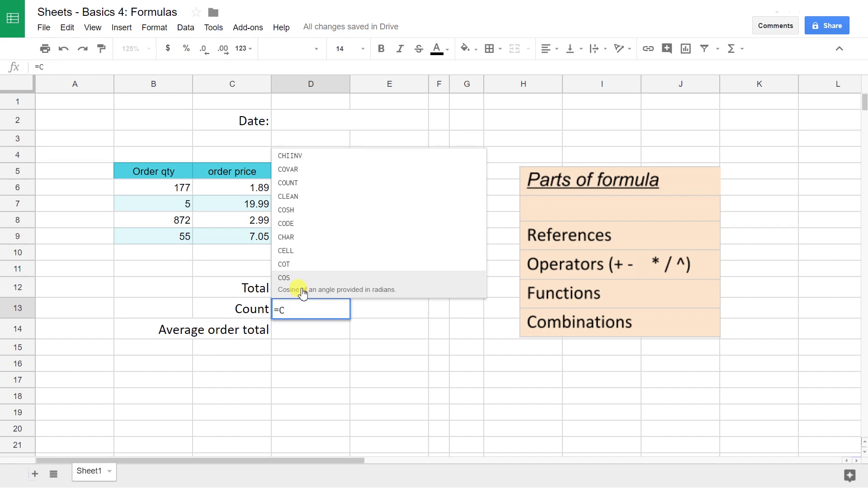
pyautogui.press('Escape')
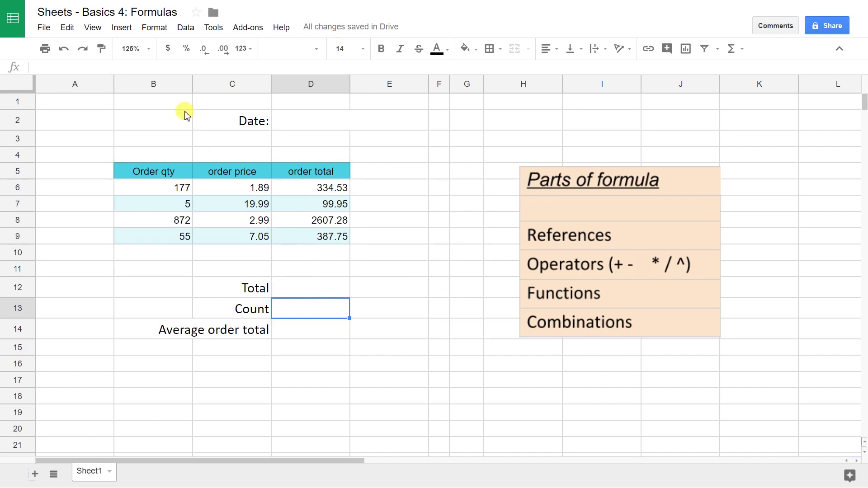
pyautogui.click(128, 33)
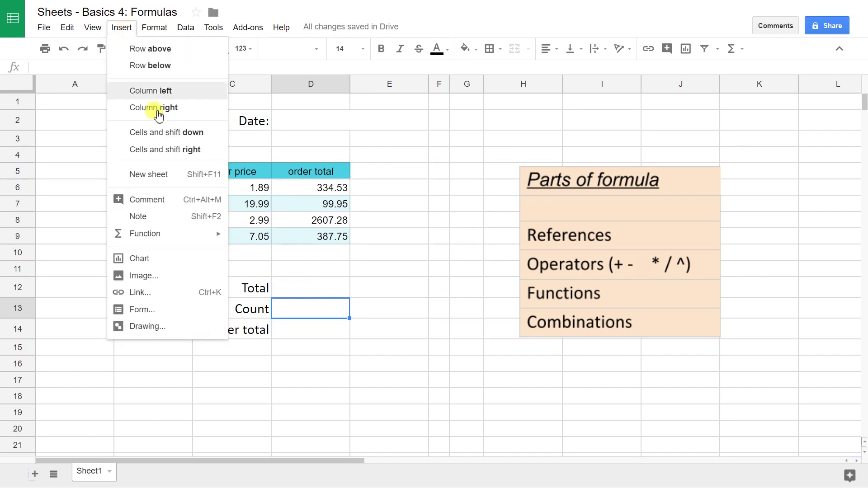
# Insert the COUNT function into D13 via Insert > Function.
pyautogui.moveTo(192, 236)
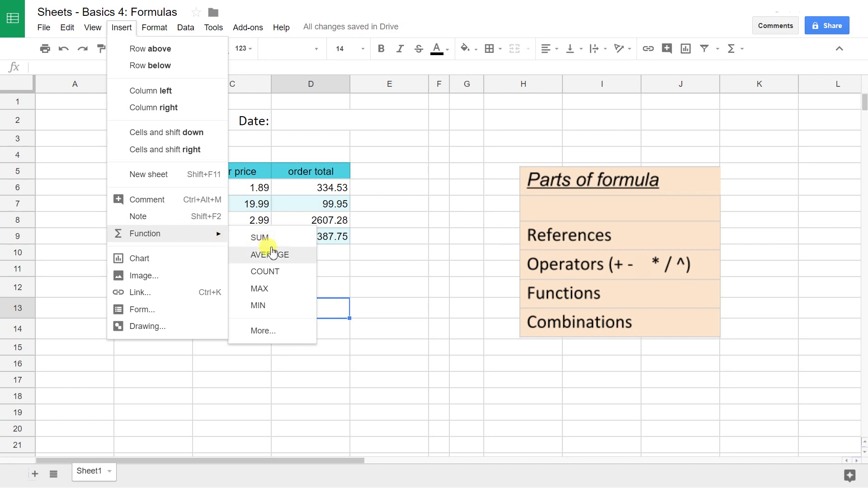
pyautogui.click(272, 273)
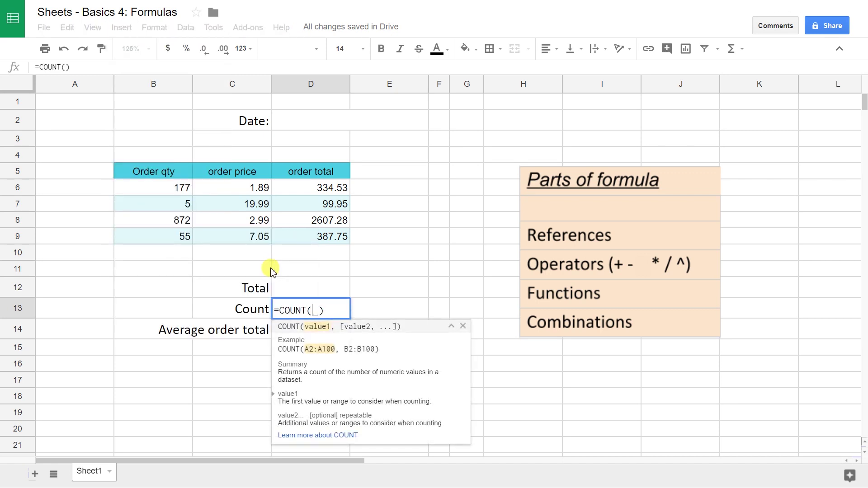
# Complete D13 as =COUNT(D6:D9) so it shows 4.
pyautogui.click(310, 310)
pyautogui.click(334, 192)
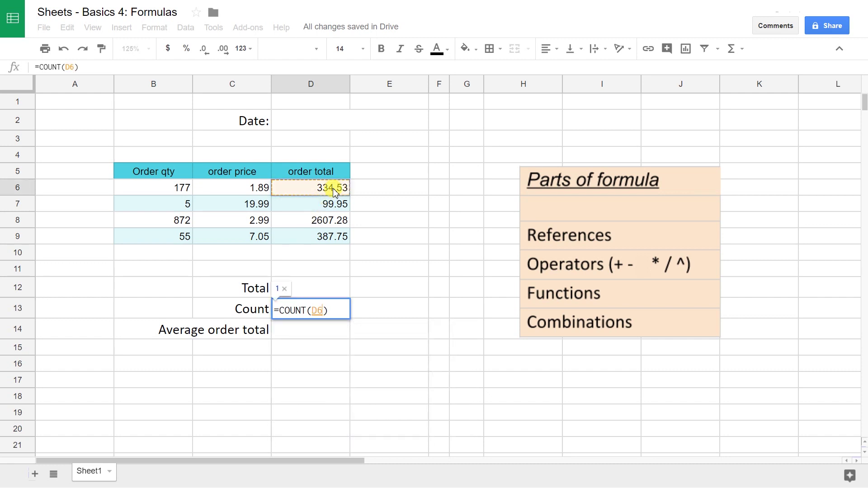
pyautogui.moveTo(334, 192); pyautogui.dragTo(329, 238)
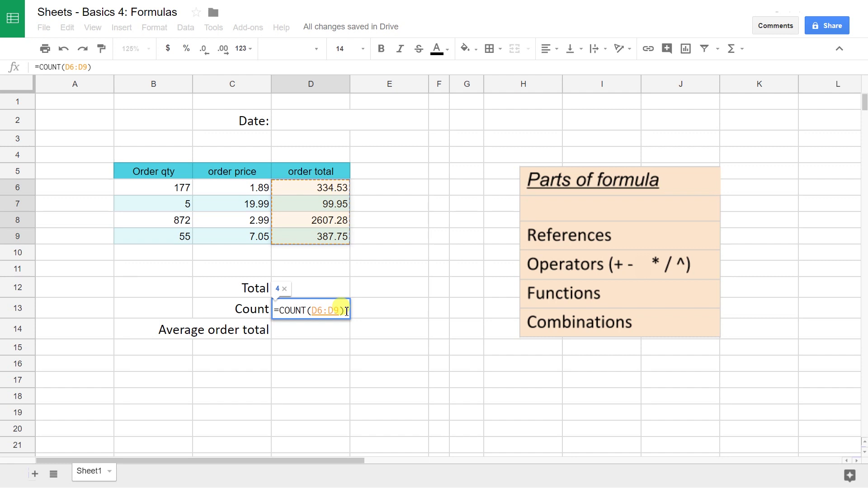
pyautogui.press('Return')
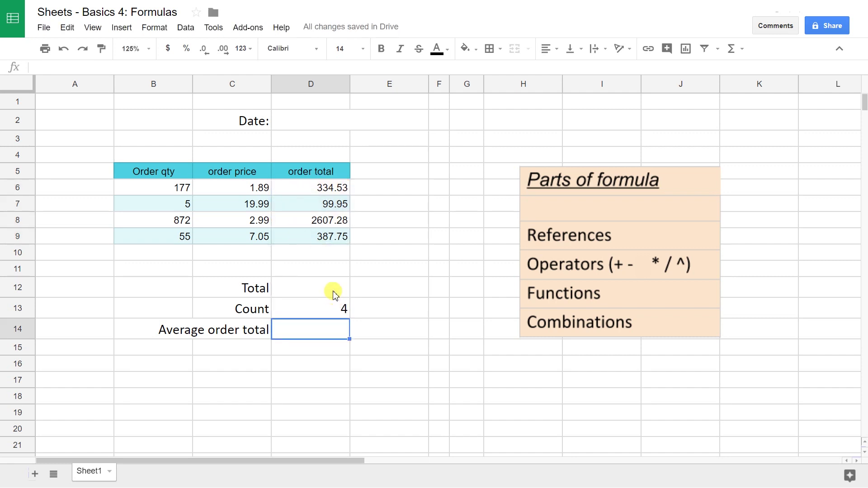
# Enter =SUM(D6:D9) in D12, totalling the orders at 3429.51.
pyautogui.click(335, 290)
pyautogui.write('=SU')
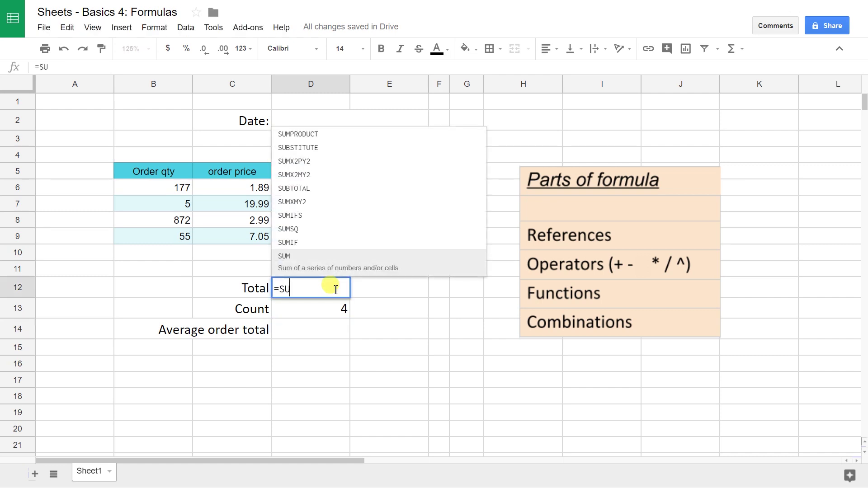
pyautogui.write('M(')
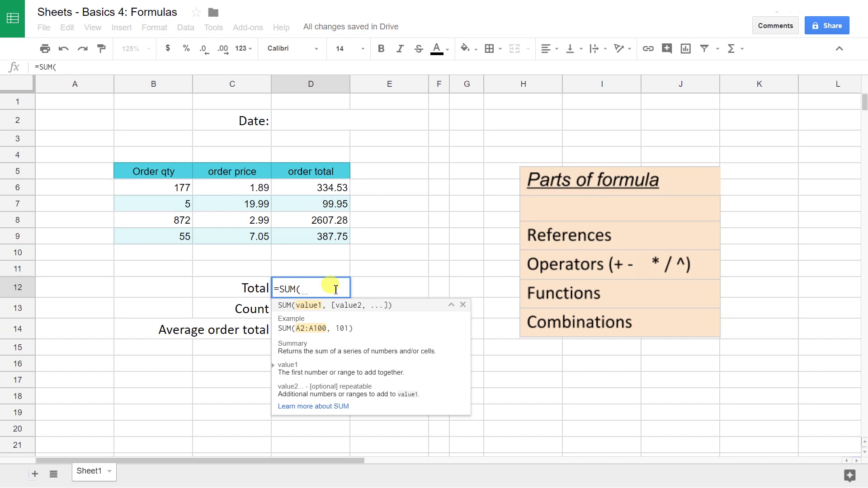
pyautogui.press('Up')
pyautogui.press('Up')
pyautogui.press('Up')
pyautogui.hotkey('shift', 'Up')
pyautogui.hotkey('shift', 'Up')
pyautogui.hotkey('shift', 'Up')
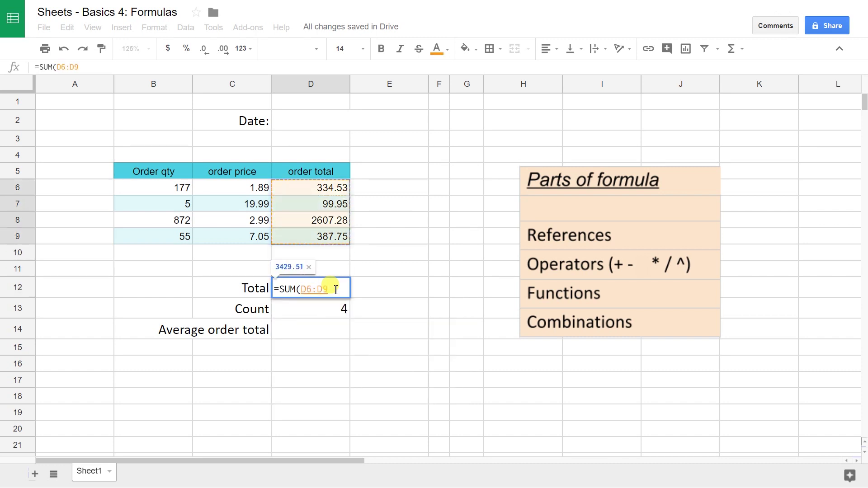
pyautogui.write(')')
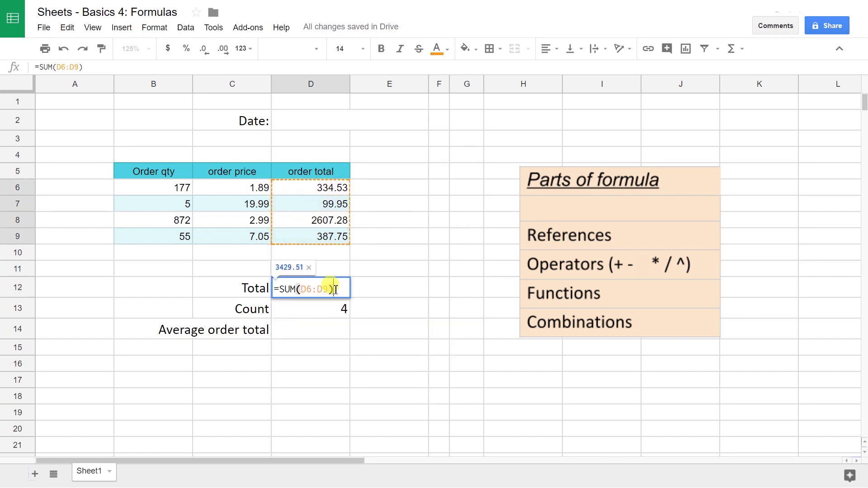
pyautogui.press('Return')
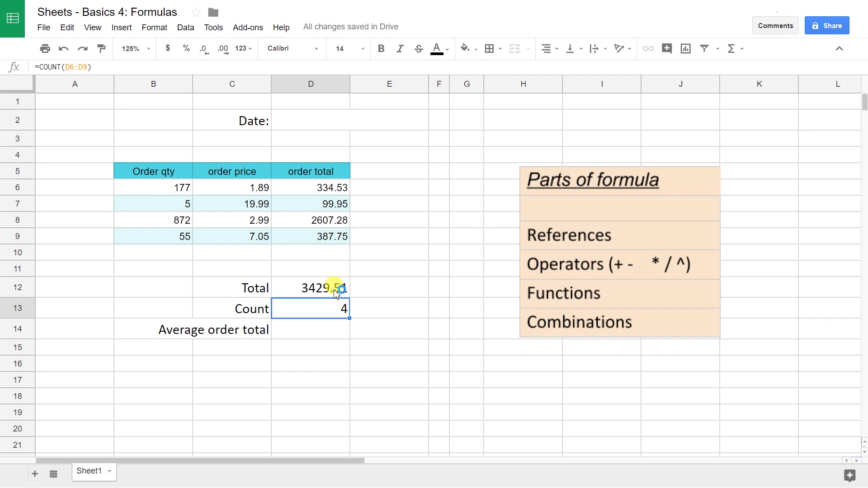
pyautogui.press('Down')
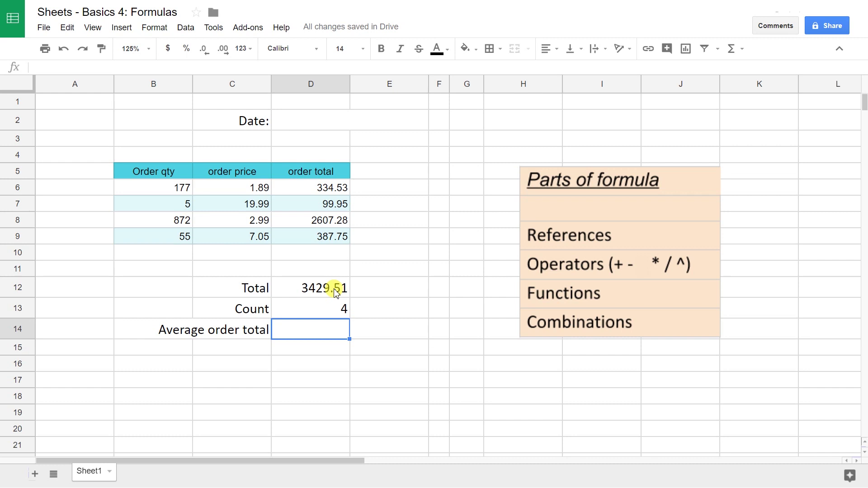
# Enter =D12/D13 in D14 to divide the Total by the Count.
pyautogui.write('=')
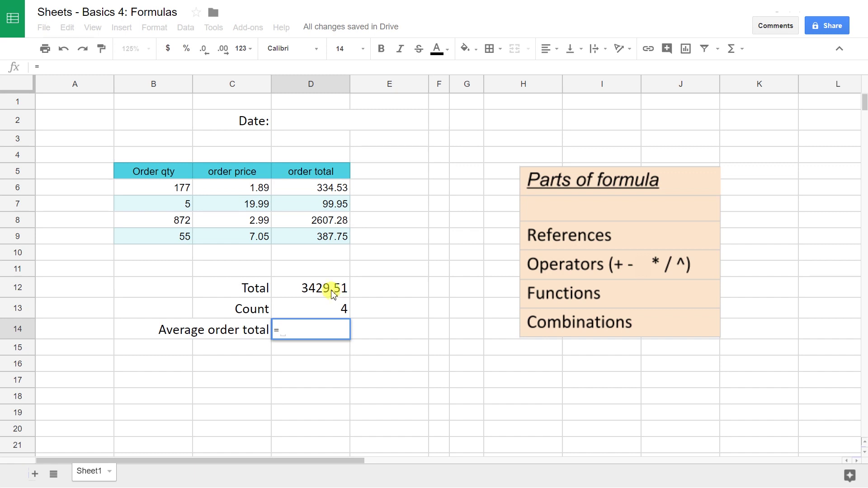
pyautogui.click(333, 294)
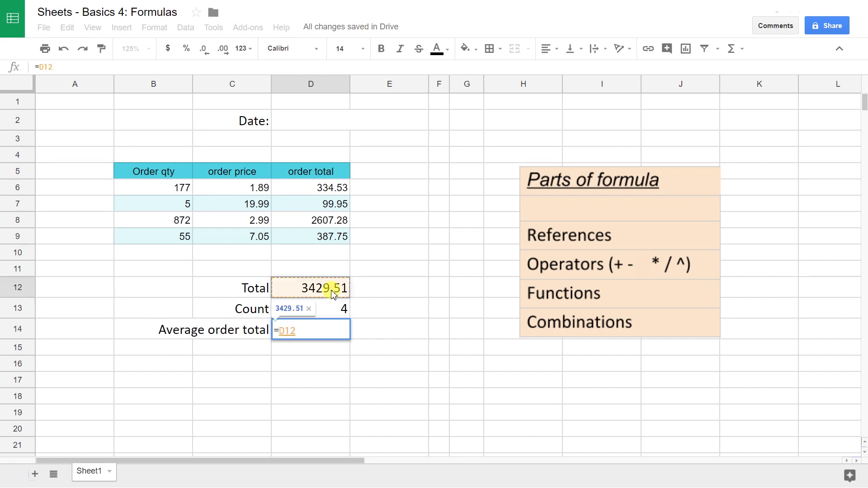
pyautogui.write('/')
pyautogui.click(329, 311)
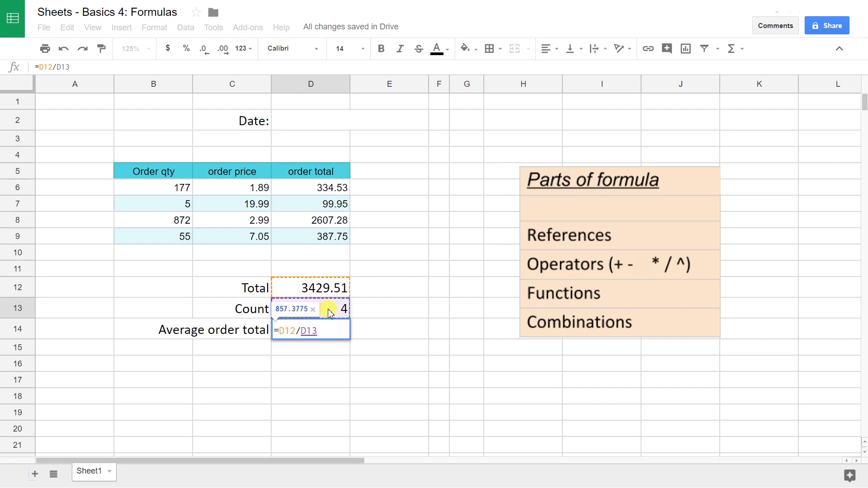
pyautogui.press('Return')
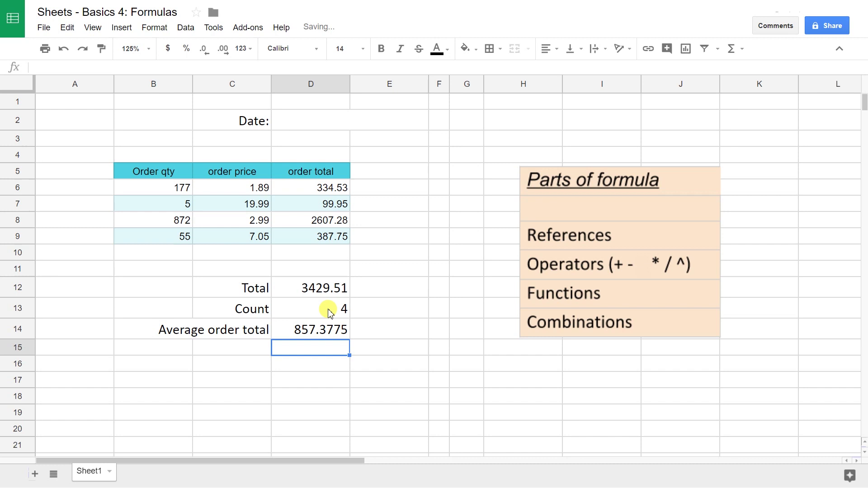
pyautogui.press('Up')
# Rewrite D14 as =SUM(D6:D9)/COUNT(D6:D9), giving 857.3775.
pyautogui.write('=')
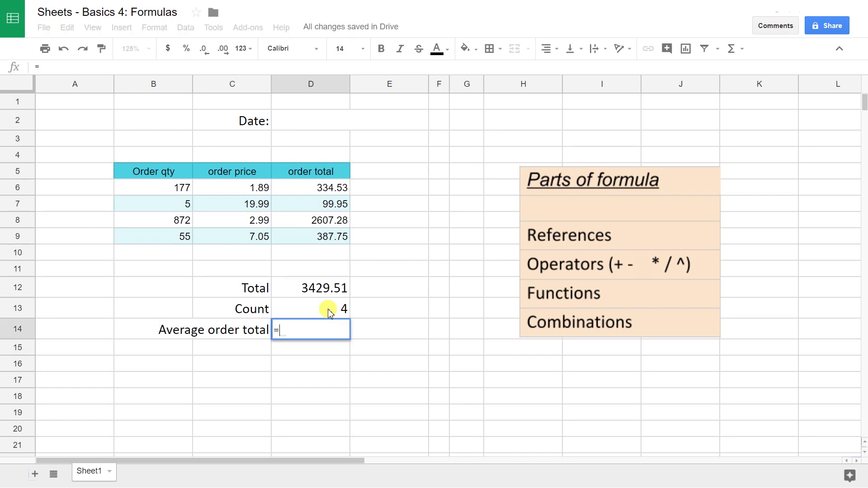
pyautogui.write('SUM')
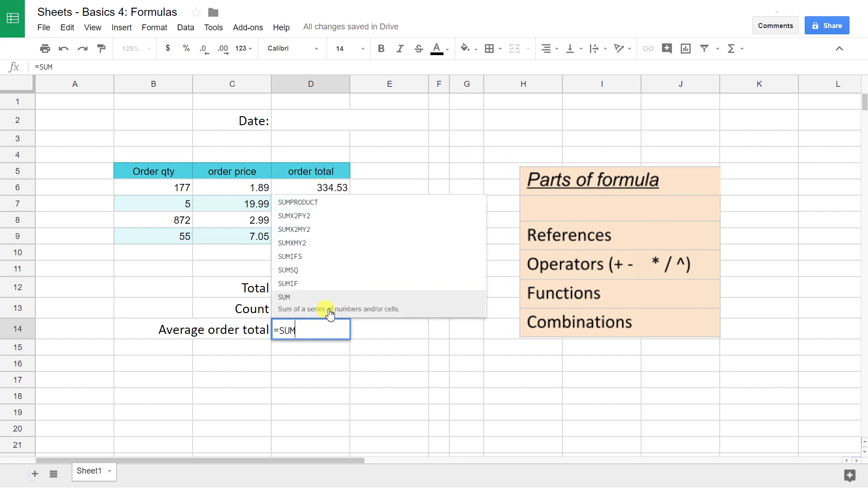
pyautogui.write('(')
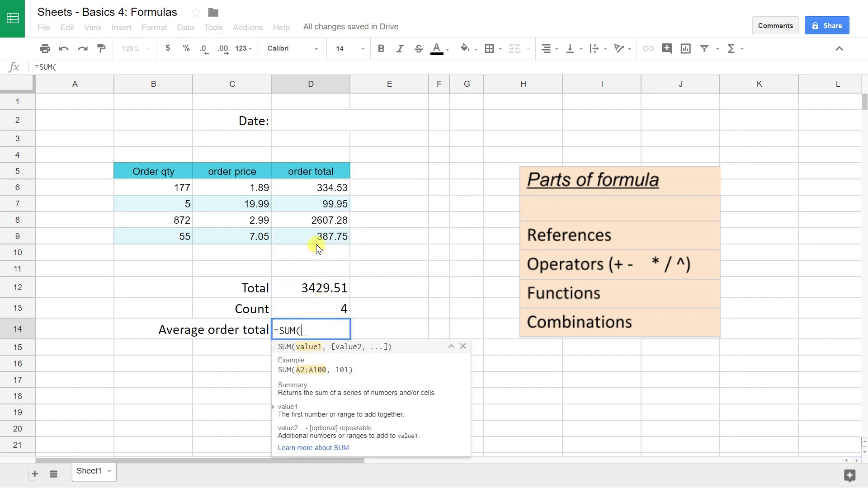
pyautogui.moveTo(320, 244); pyautogui.dragTo(331, 198)
pyautogui.write(')/')
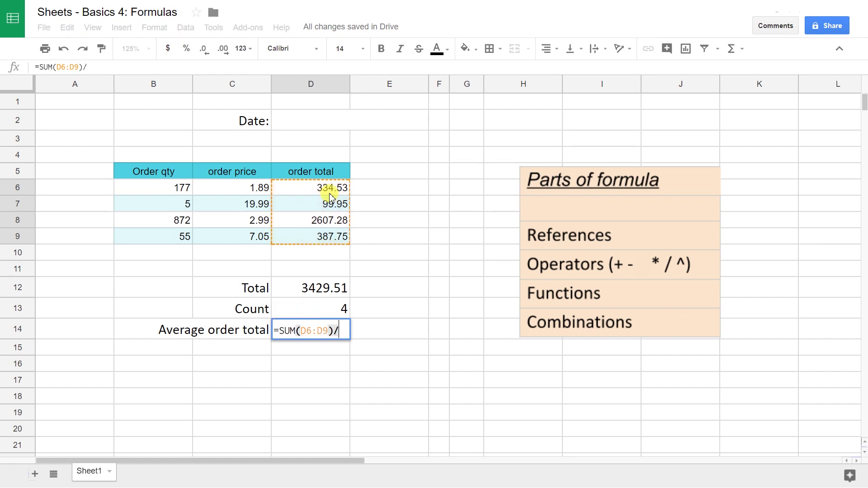
pyautogui.write('COUNT(')
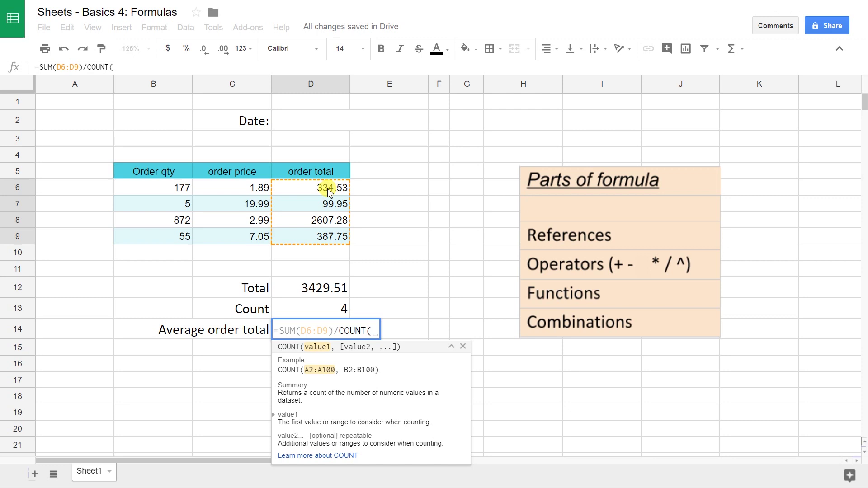
pyautogui.moveTo(329, 192); pyautogui.dragTo(327, 235)
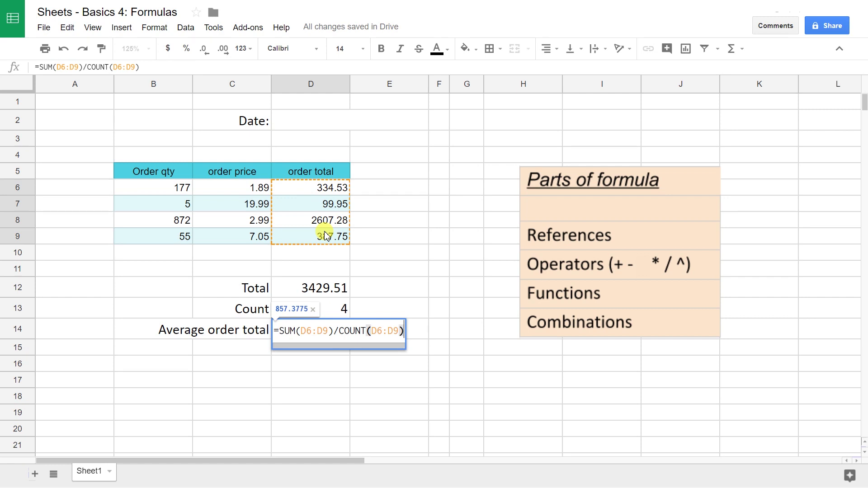
pyautogui.press('Return')
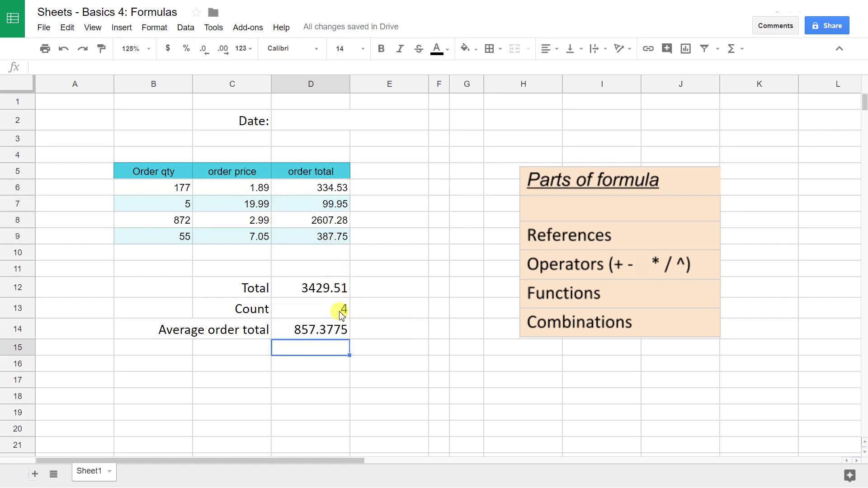
pyautogui.click(331, 331)
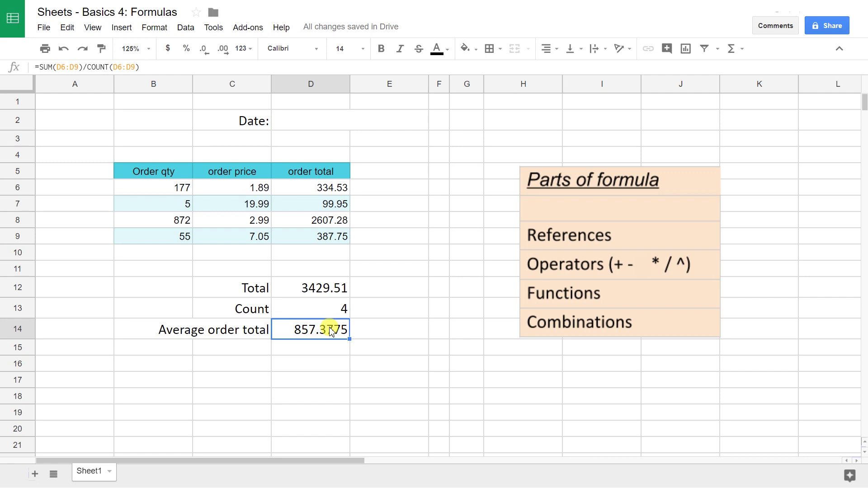
# Replace D14's formula with =AVERAGE(D6:D9), still showing 857.3775.
pyautogui.write('=AVERAG')
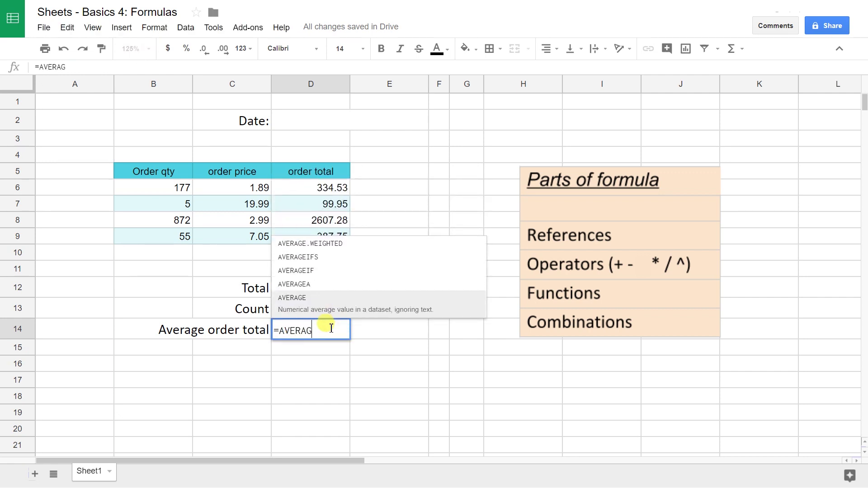
pyautogui.write('E(')
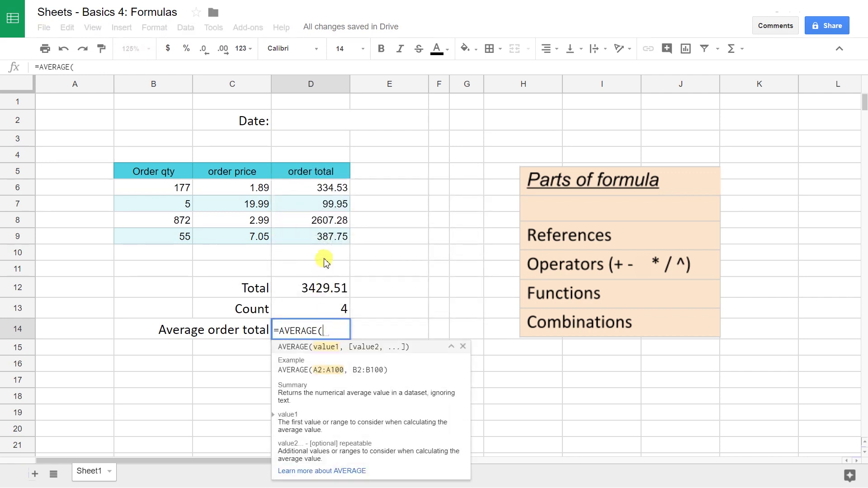
pyautogui.moveTo(340, 233); pyautogui.dragTo(340, 194)
pyautogui.rightClick(340, 196)
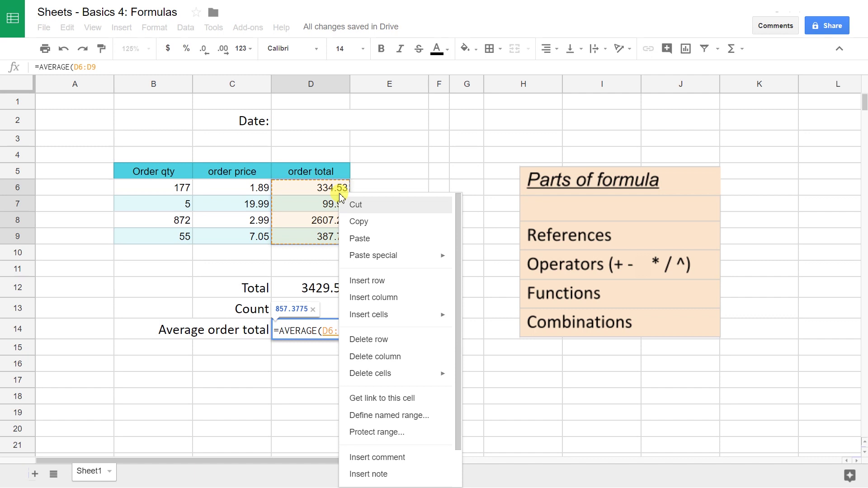
pyautogui.press('Escape')
pyautogui.write(')')
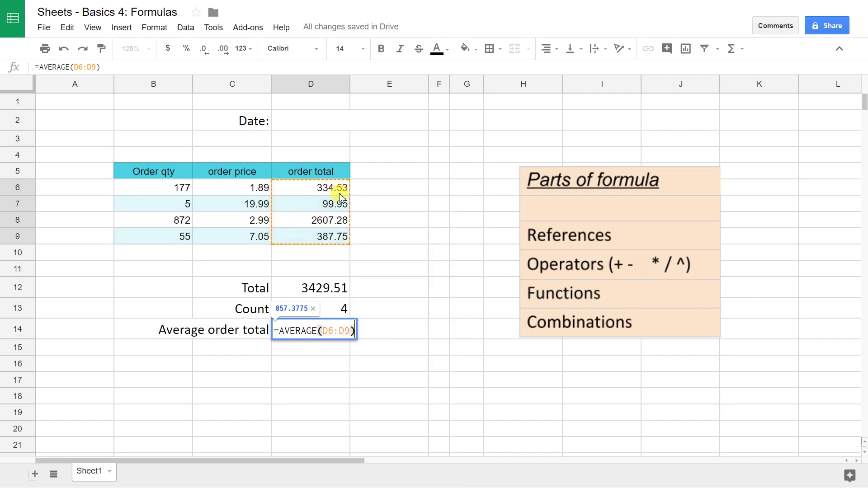
pyautogui.press('Return')
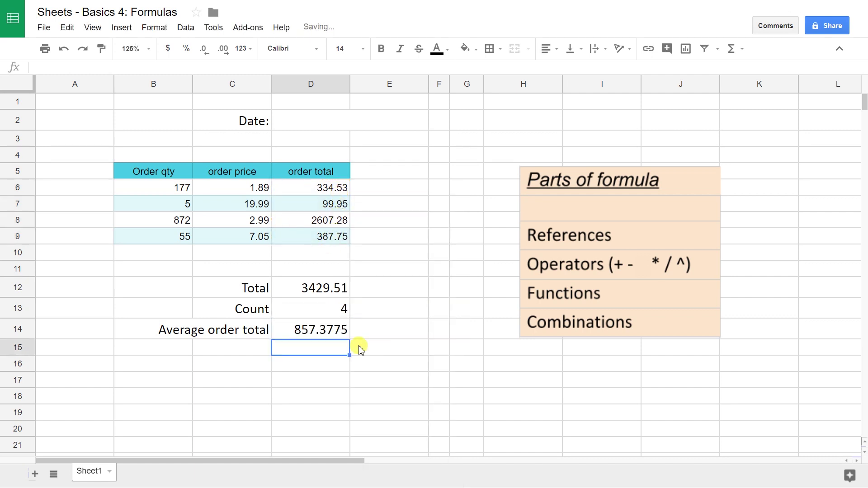
pyautogui.press('Up')
pyautogui.press('Up')
pyautogui.press('Up')
pyautogui.press('Up')
pyautogui.press('Up')
pyautogui.press('Up')
pyautogui.press('Up')
pyautogui.press('Up')
pyautogui.press('Up')
pyautogui.press('Up')
pyautogui.press('Up')
pyautogui.press('Up')
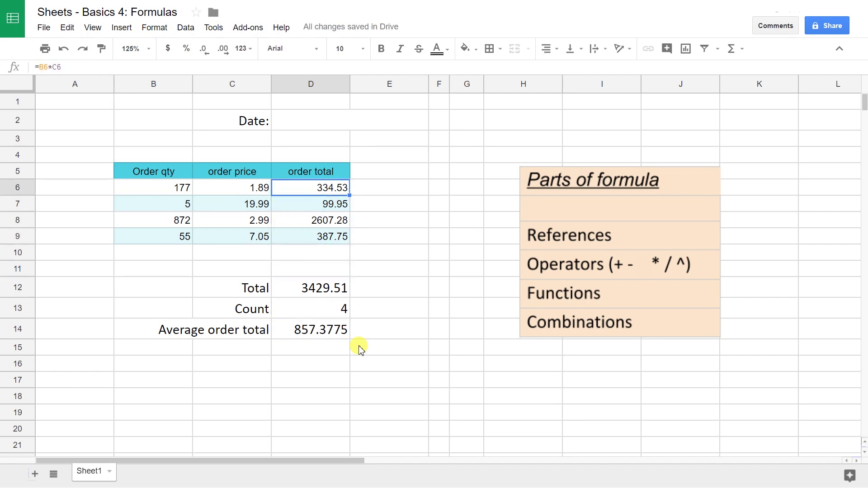
# Enter =TODAY() in Date cell D2 so it shows 1/19/2018, then select average cell D14.
pyautogui.press('Up')
pyautogui.write('=')
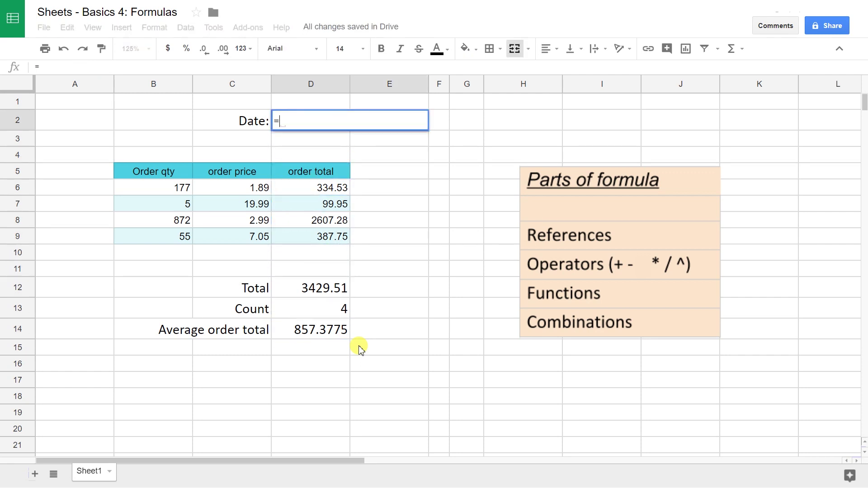
pyautogui.write('T')
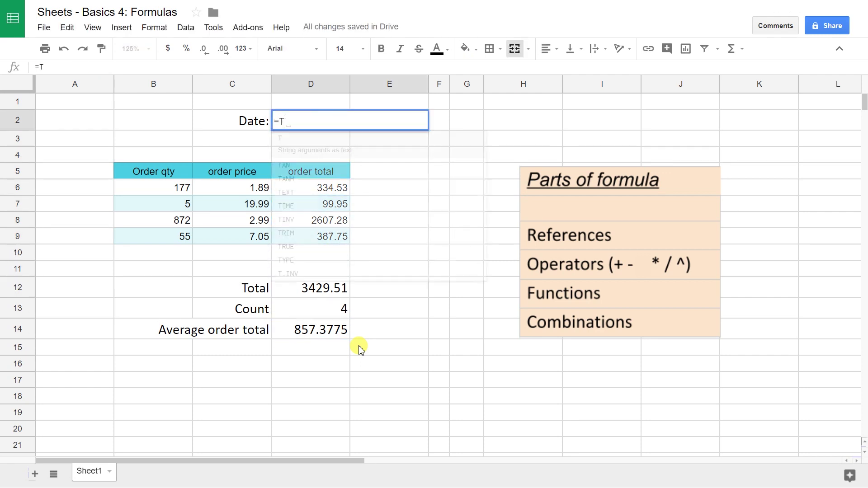
pyautogui.write('ODAY()')
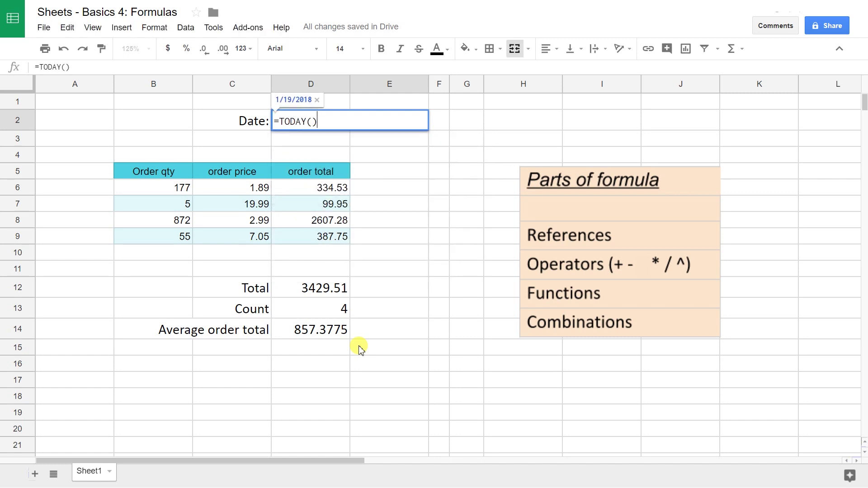
pyautogui.click(318, 146)
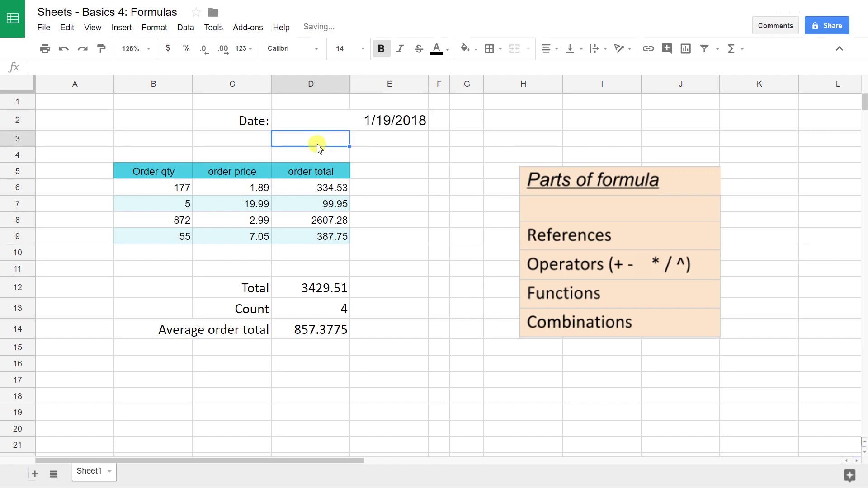
pyautogui.click(340, 337)
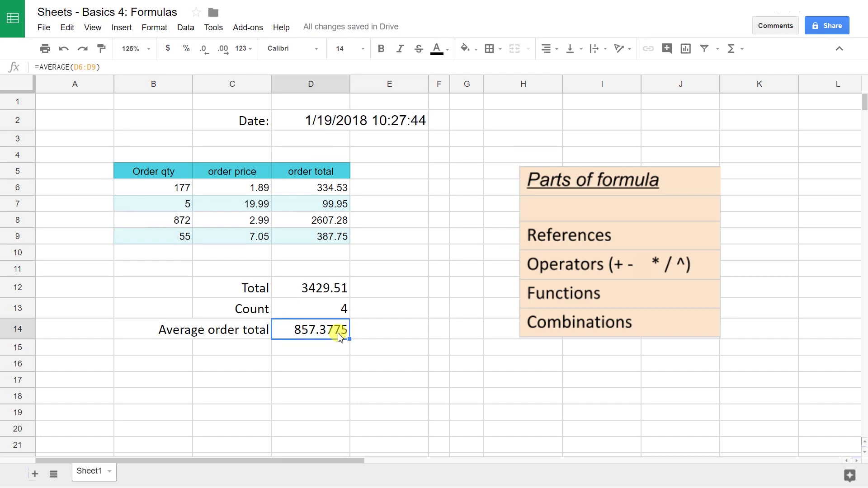